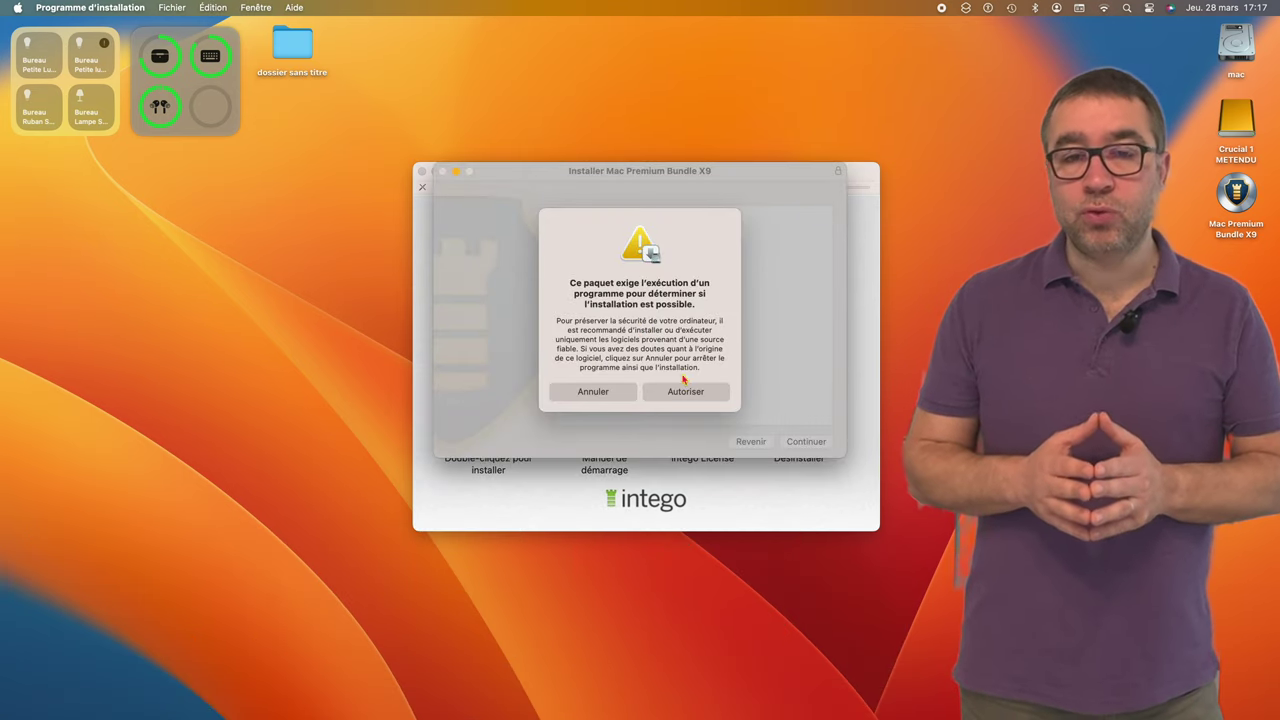
Allow the Mac Premium Bundle X9 package to run its compatibility check and accept the licence agreement
left_click(690, 396)
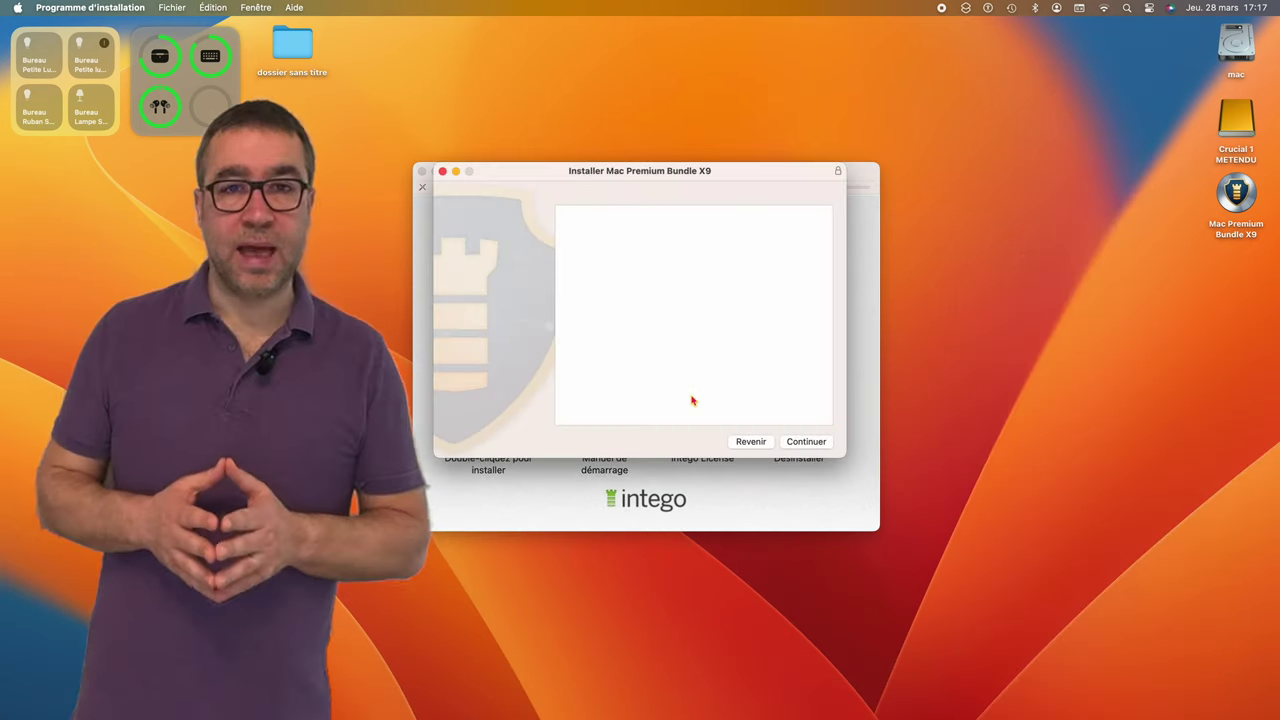
left_click(797, 446)
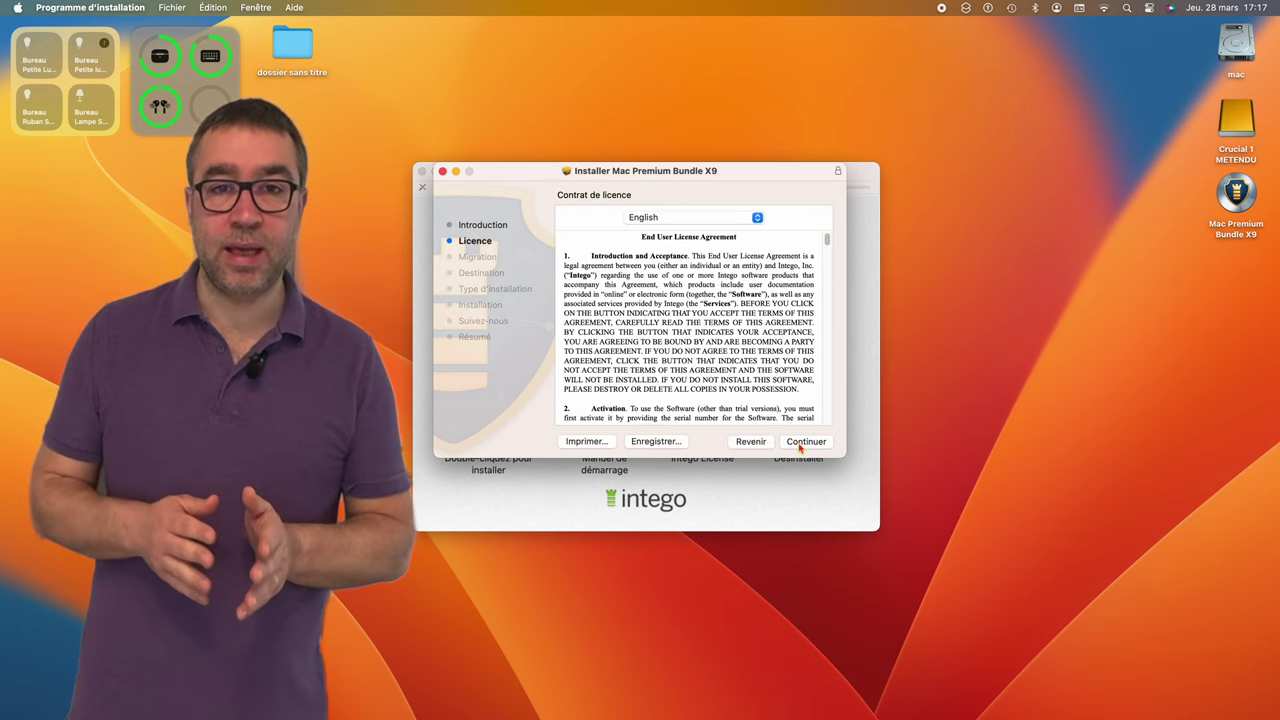
left_click(800, 443)
left_click(775, 358)
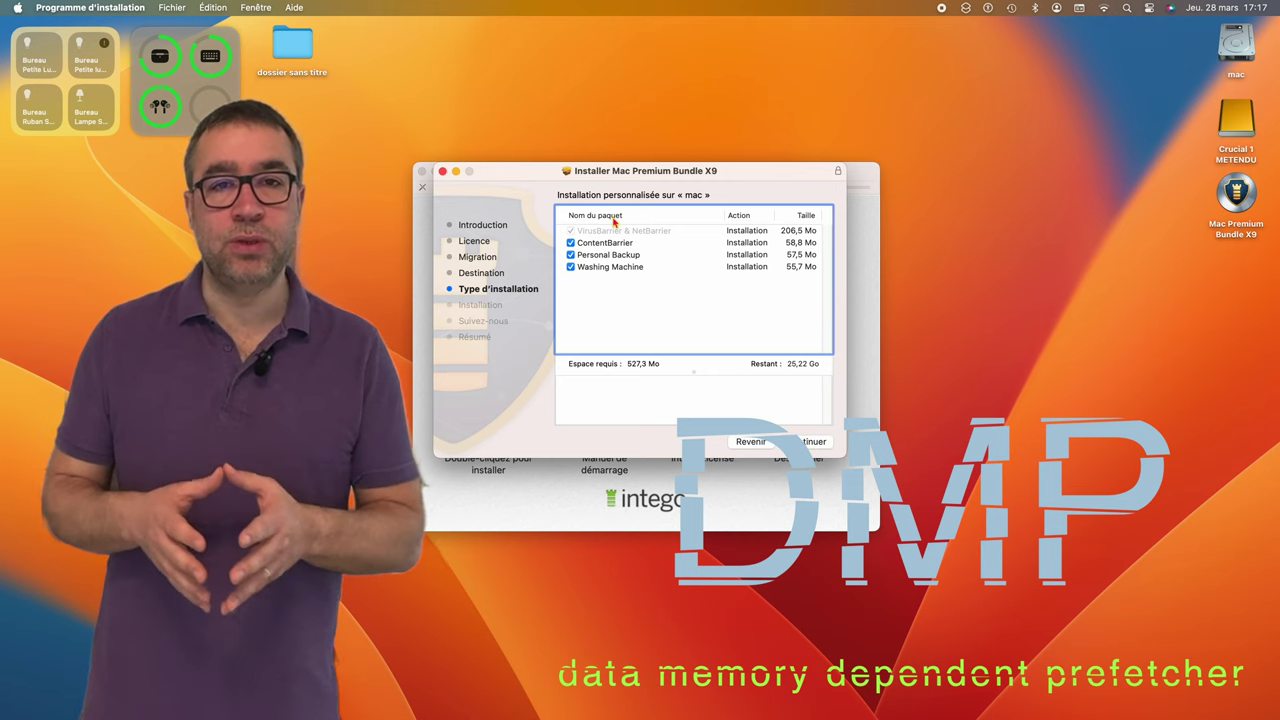
Install all the listed packages on the "mac" disk, entering the account password to authorise the installation
left_click(814, 443)
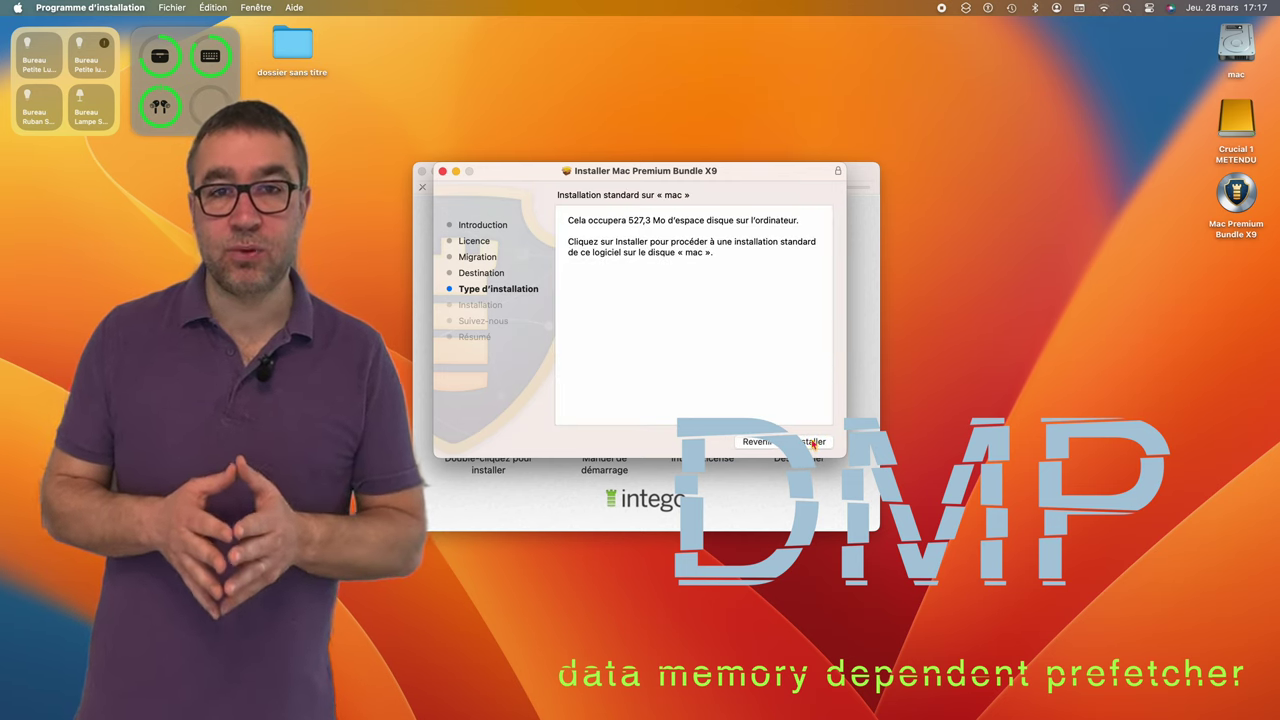
left_click(814, 443)
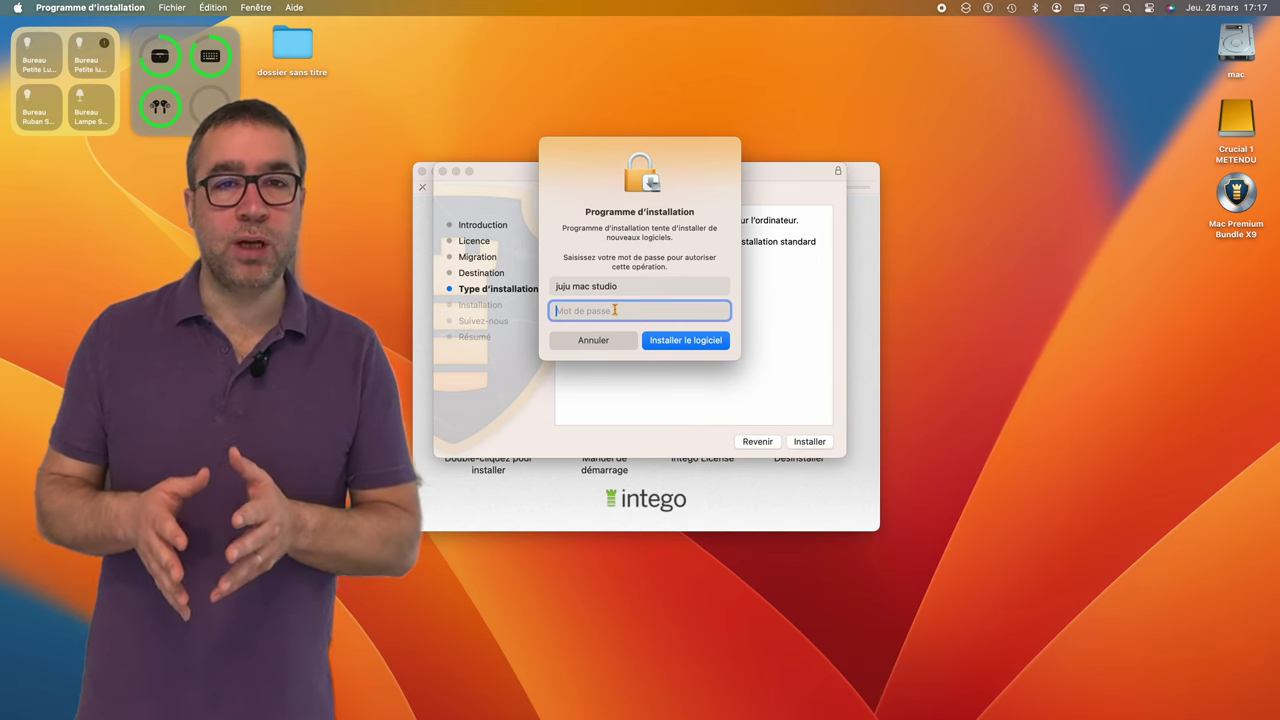
type("••••")
key("Return")
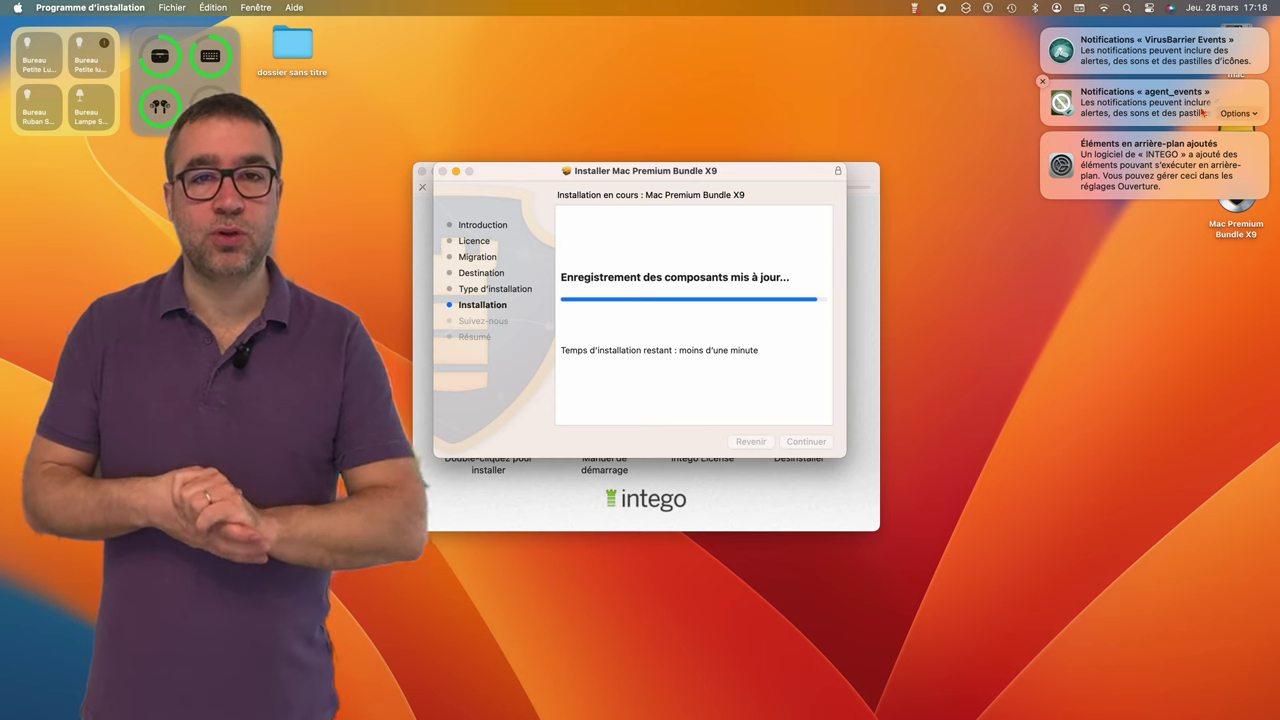
mouse_move(1043, 67)
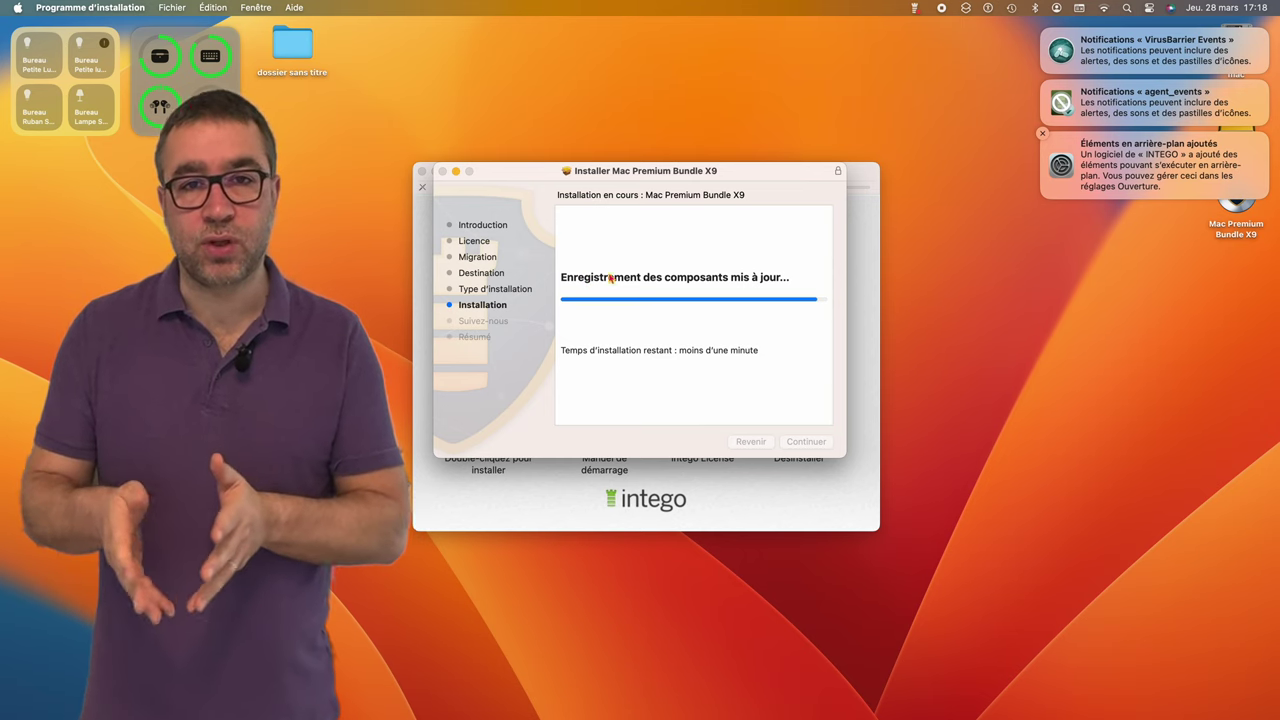
mouse_move(1256, 47)
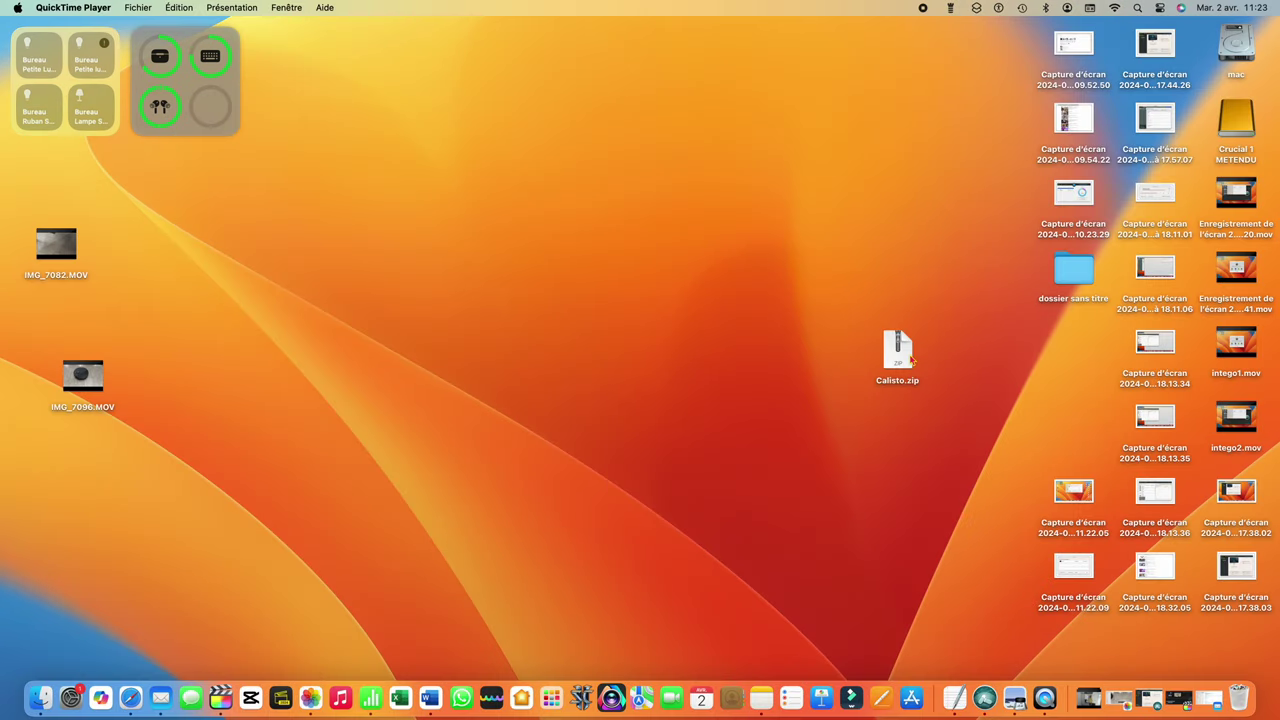
Move Calisto.zip to the middle of the desktop and extract it, entering the archive password
left_click_drag(912, 361, 667, 341)
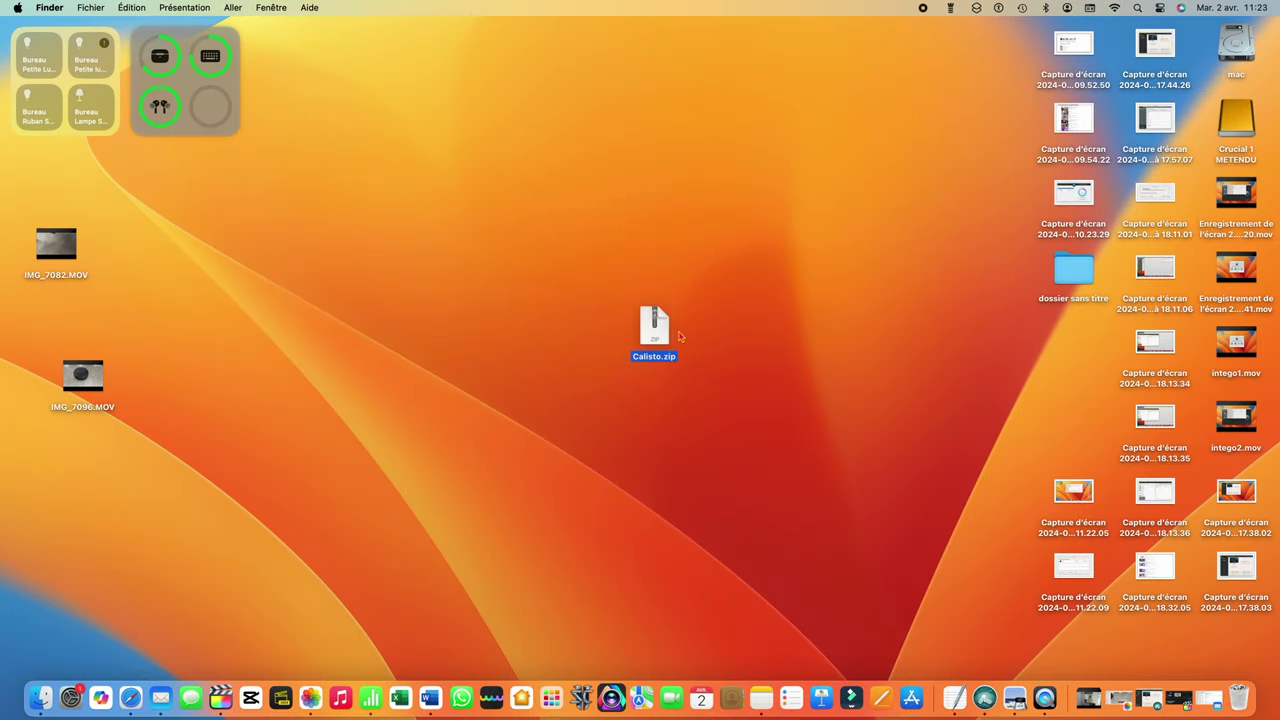
double_click(648, 333)
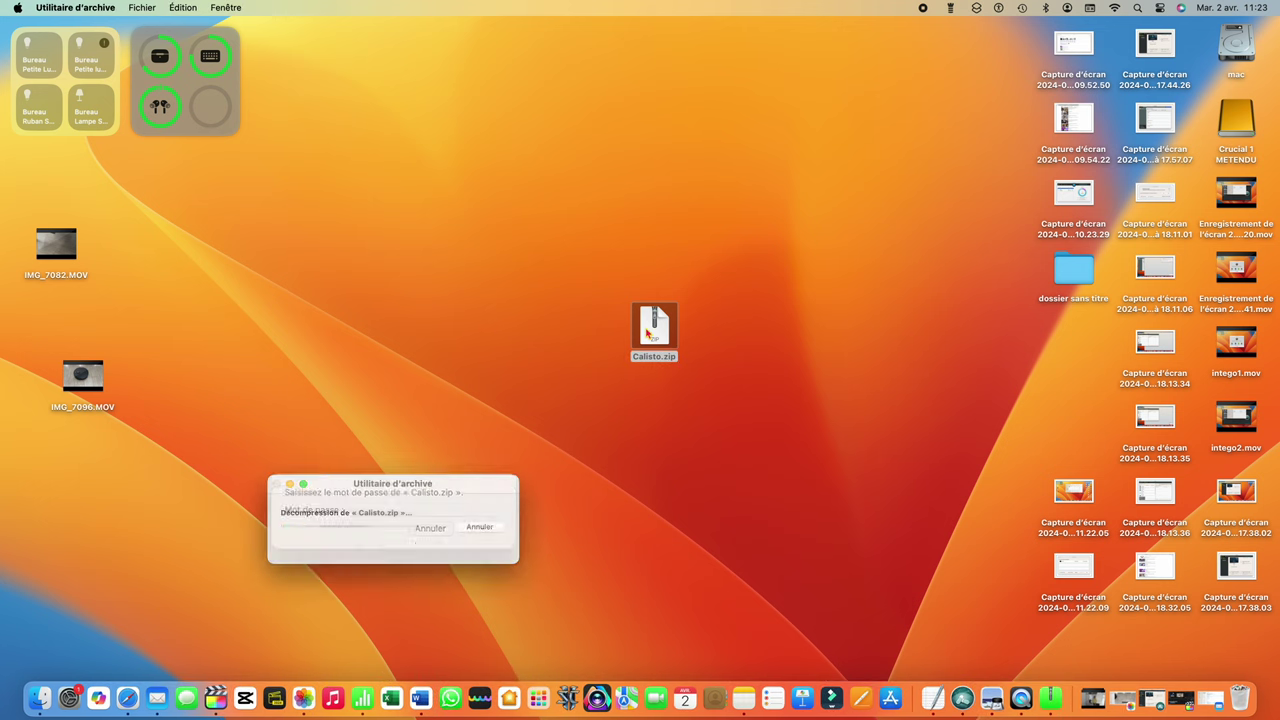
key("super+v")
key("Return")
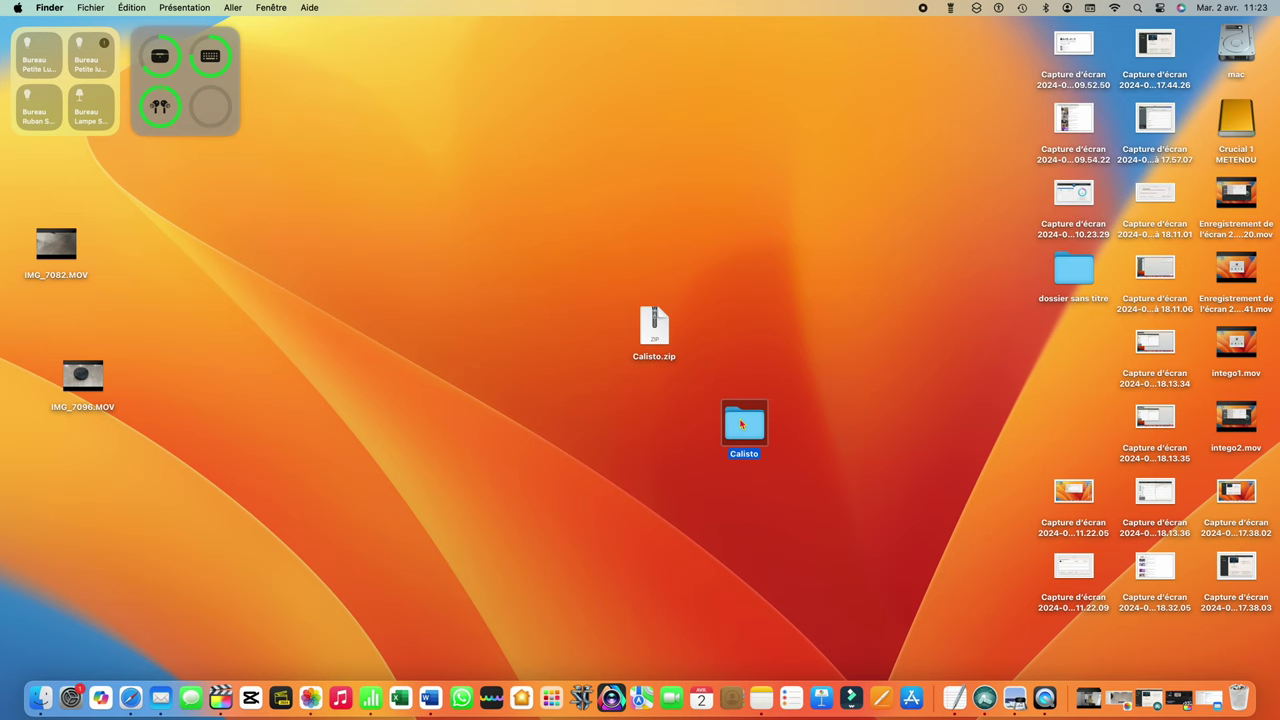
Open the extracted Calisto folder and acknowledge the VirusBarrier alert about the infected file
double_click(743, 425)
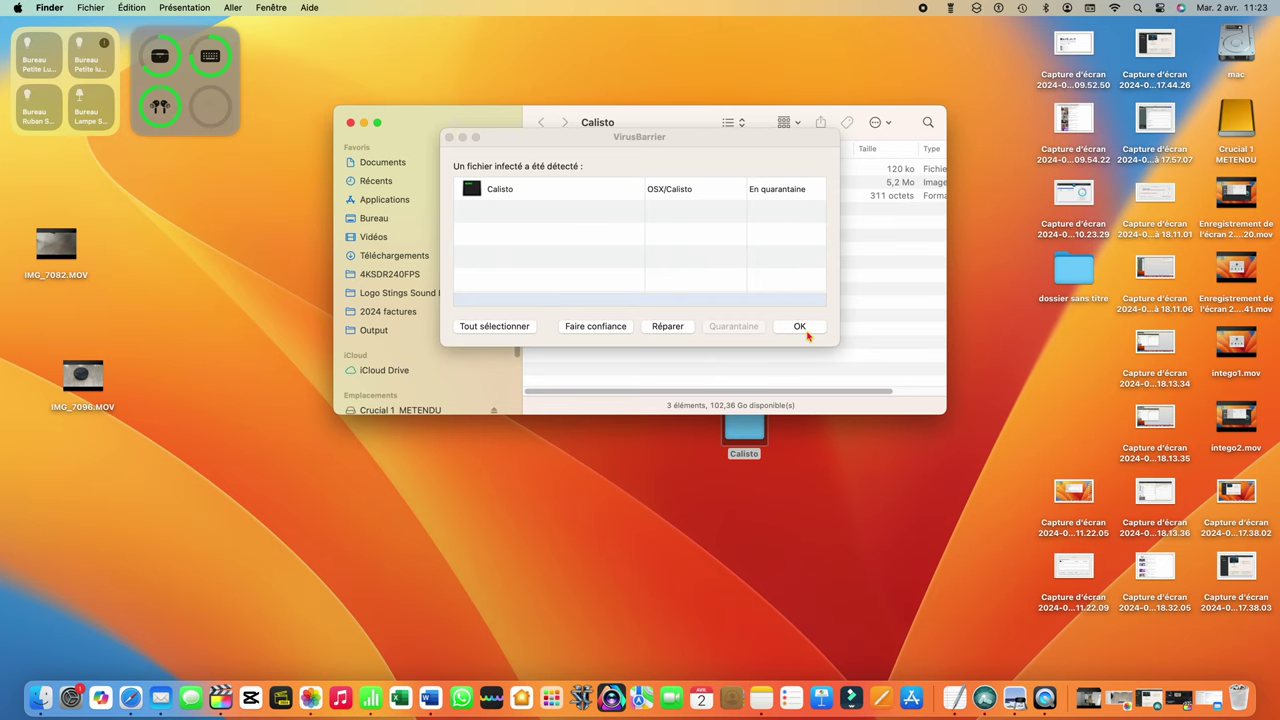
left_click(800, 327)
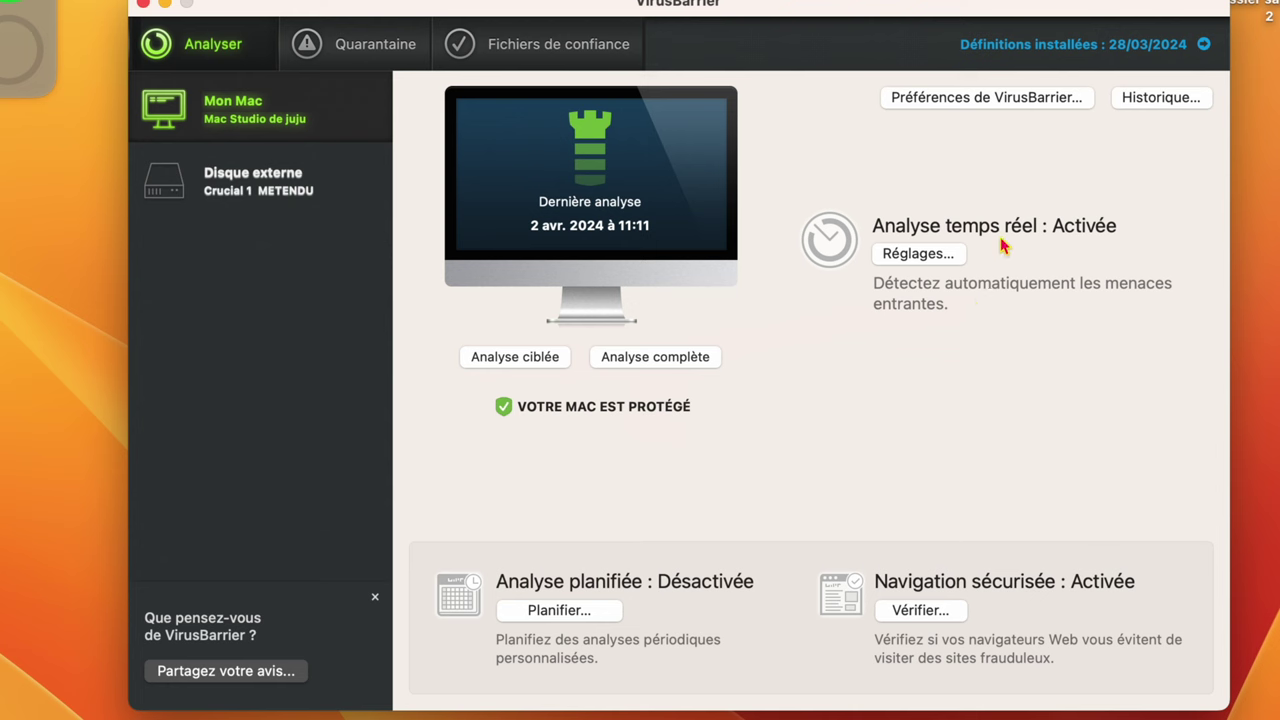
Review VirusBarrier's general, scanner and advanced settings
left_click(121, 20)
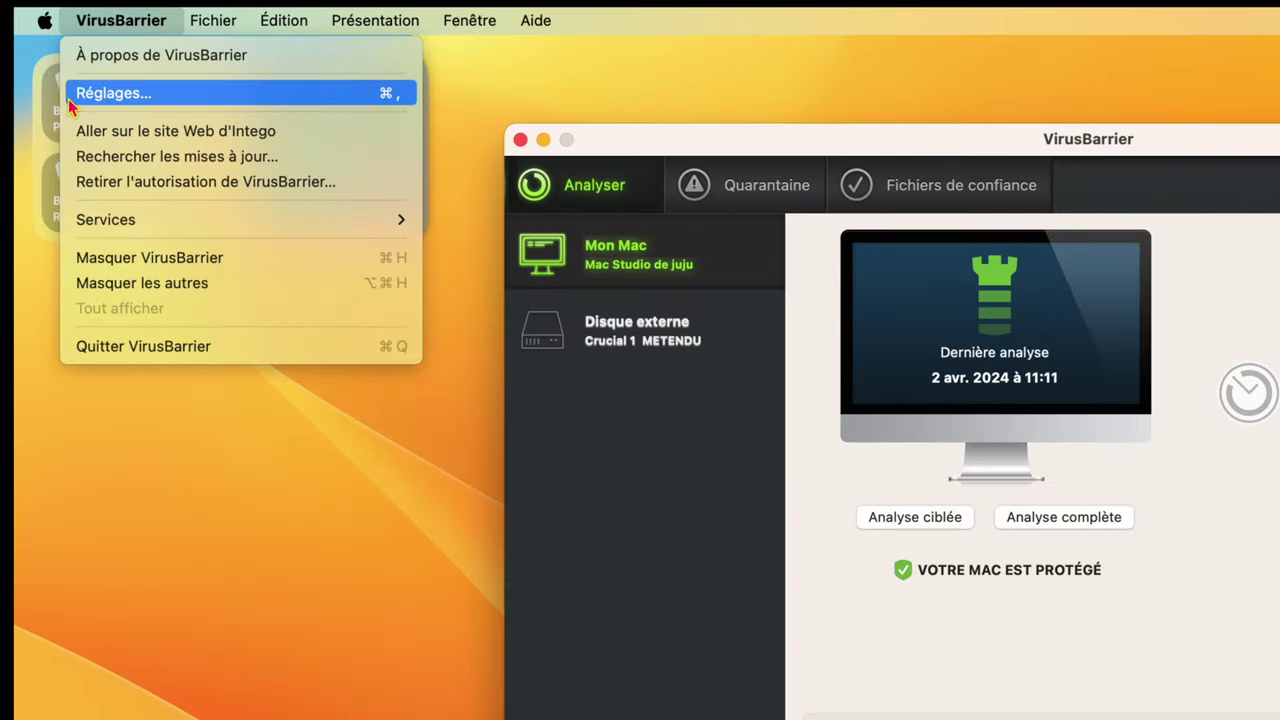
left_click(70, 100)
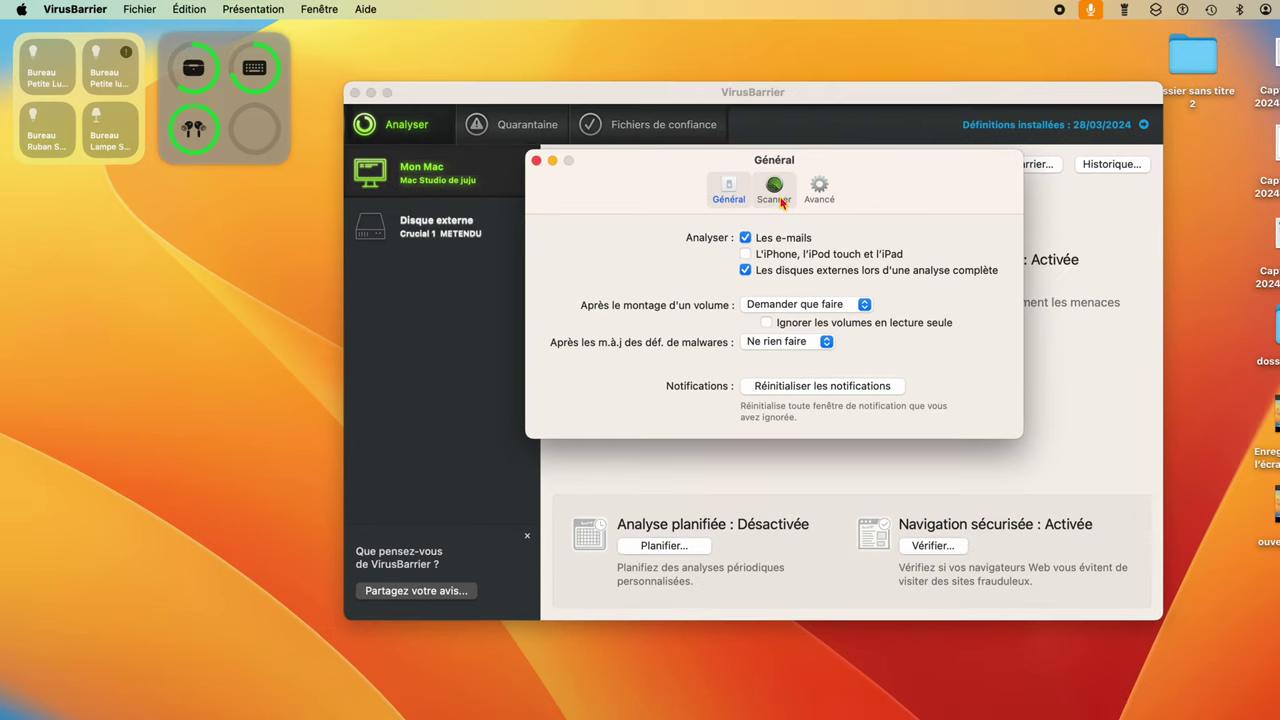
left_click(775, 192)
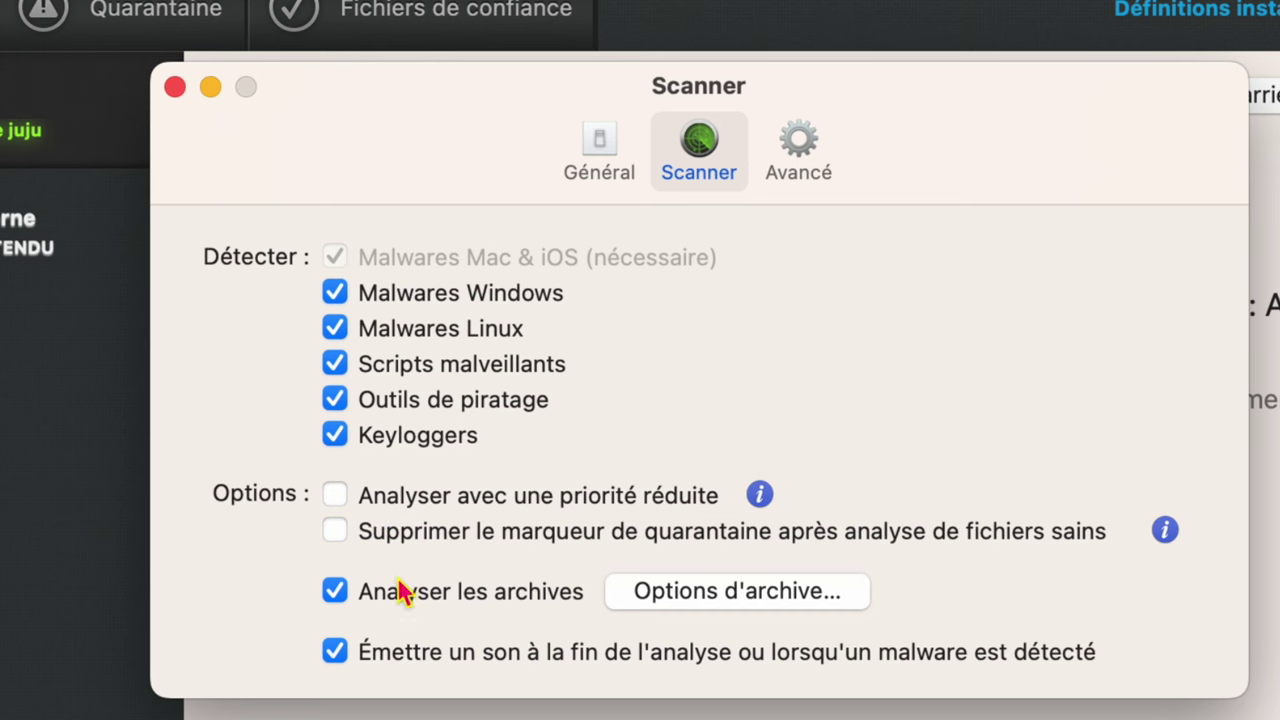
left_click(812, 168)
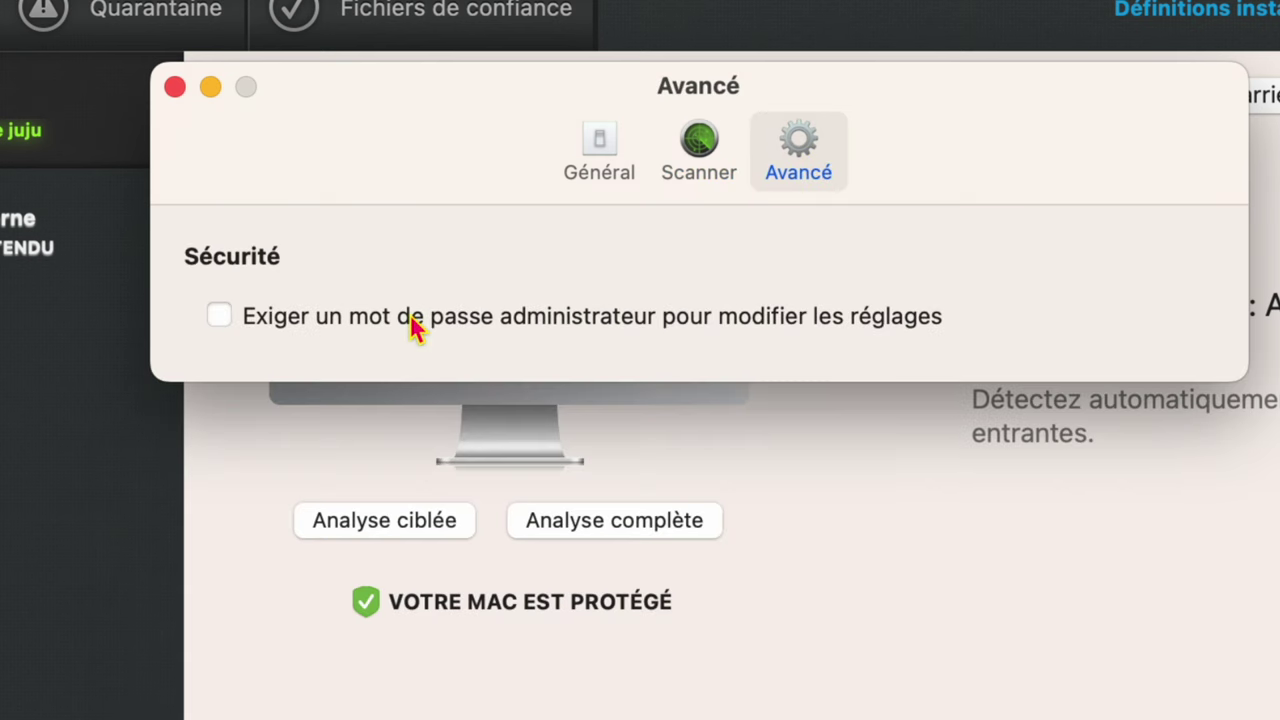
left_click(680, 154)
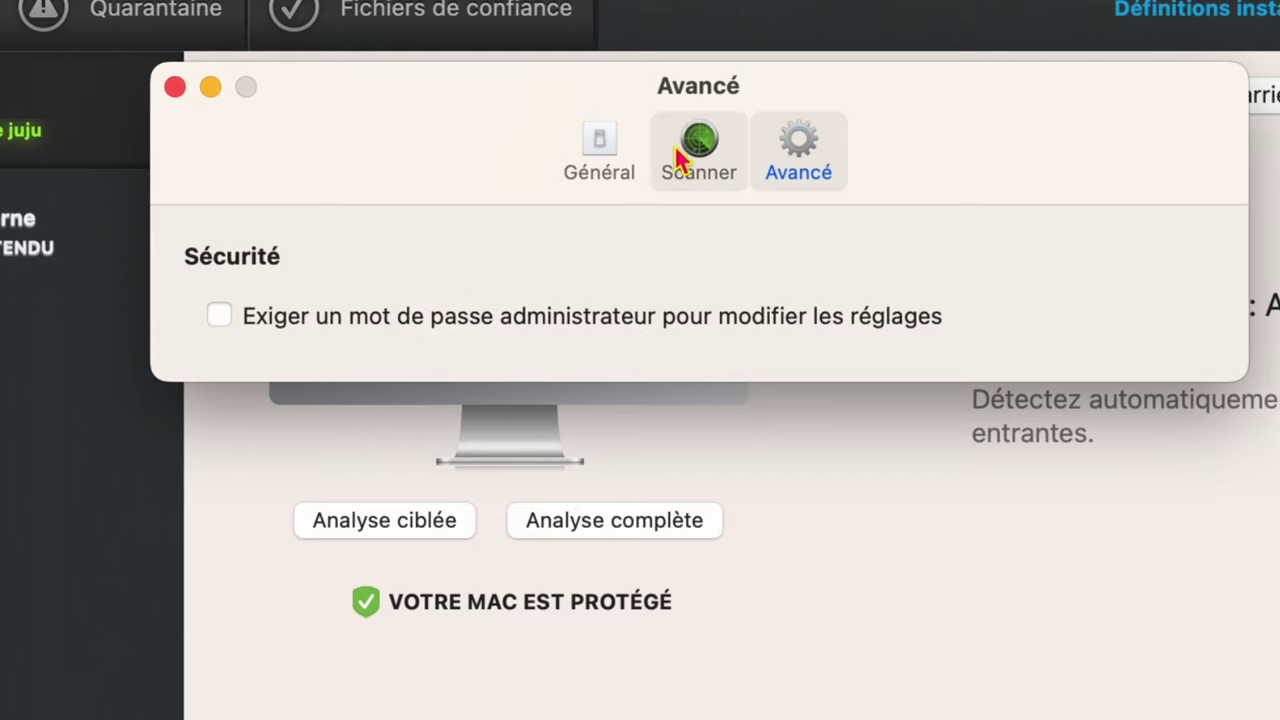
left_click(612, 150)
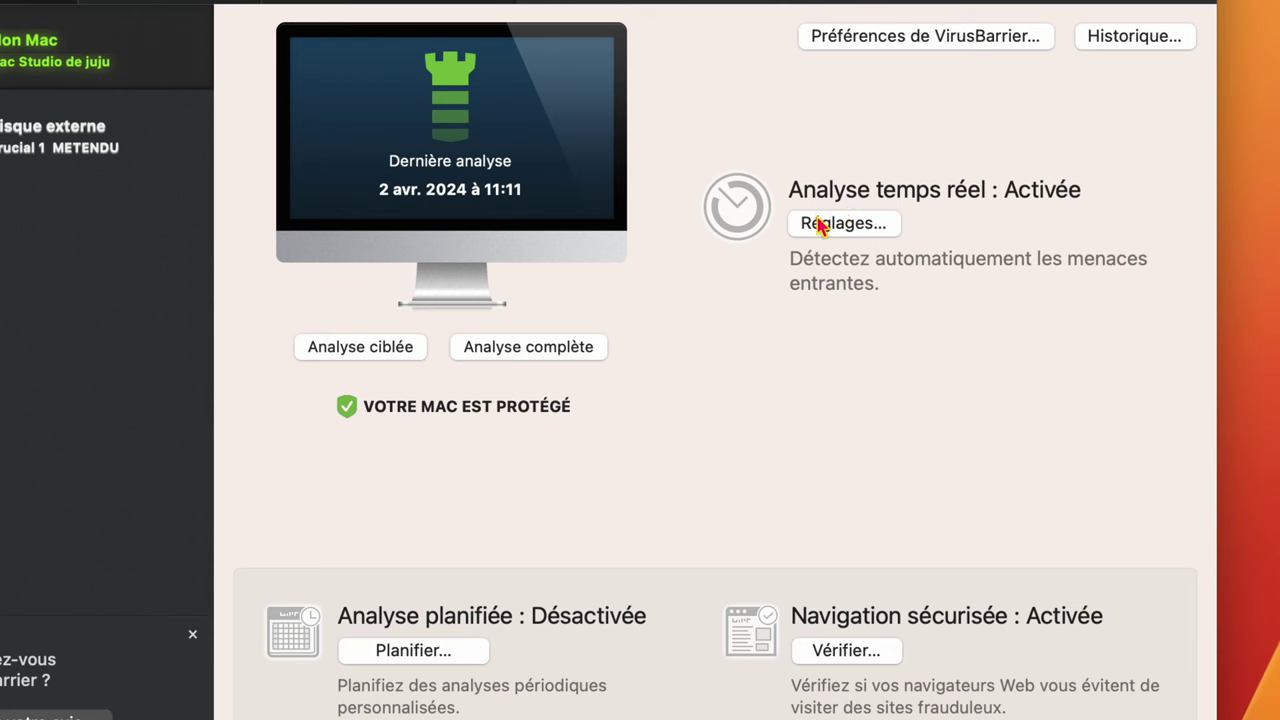
View VirusBarrier's real-time scanning settings and leave them without saving
left_click(825, 222)
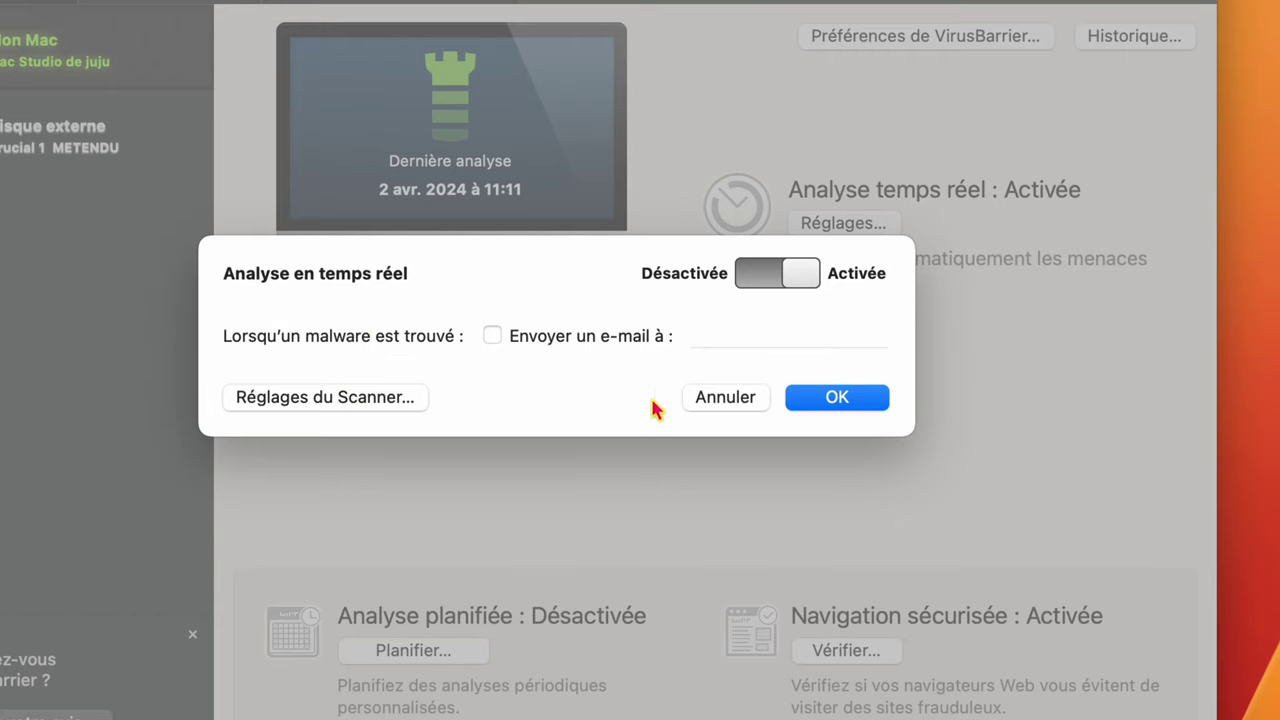
left_click(708, 408)
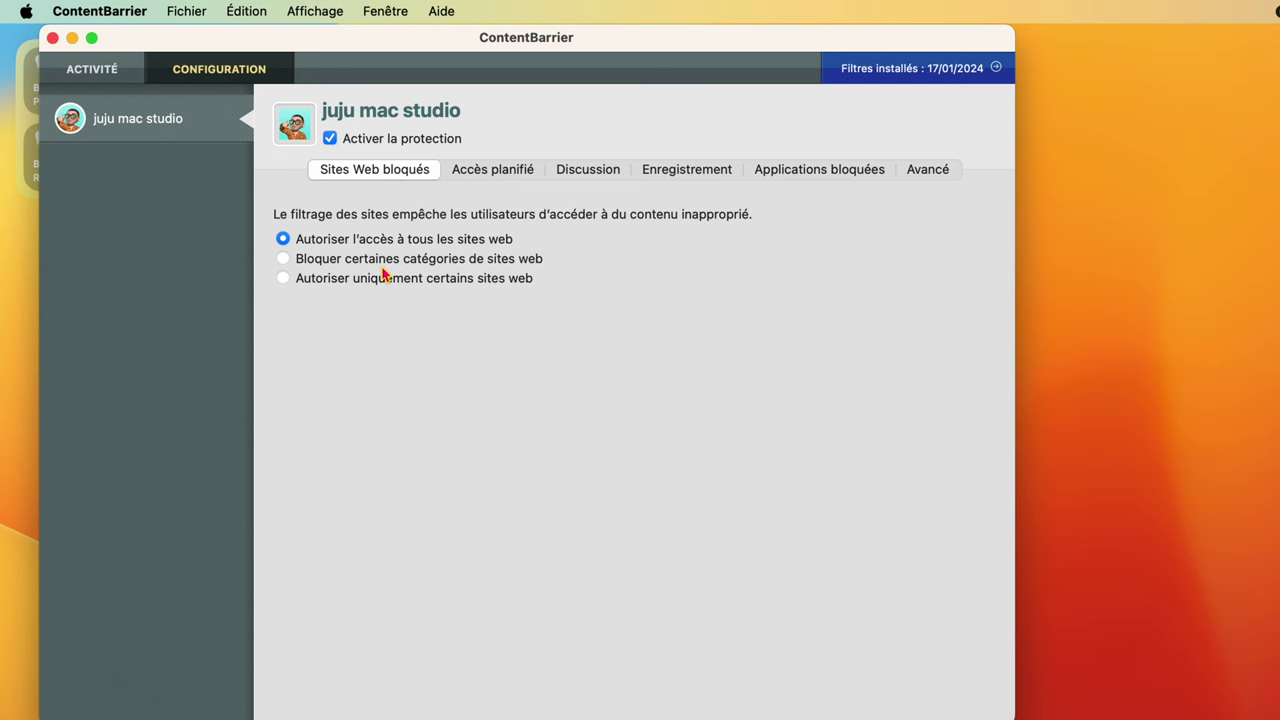
Set ContentBarrier's website filter to block certain categories of sites and review the filtered categories and blocked sites
left_click(382, 268)
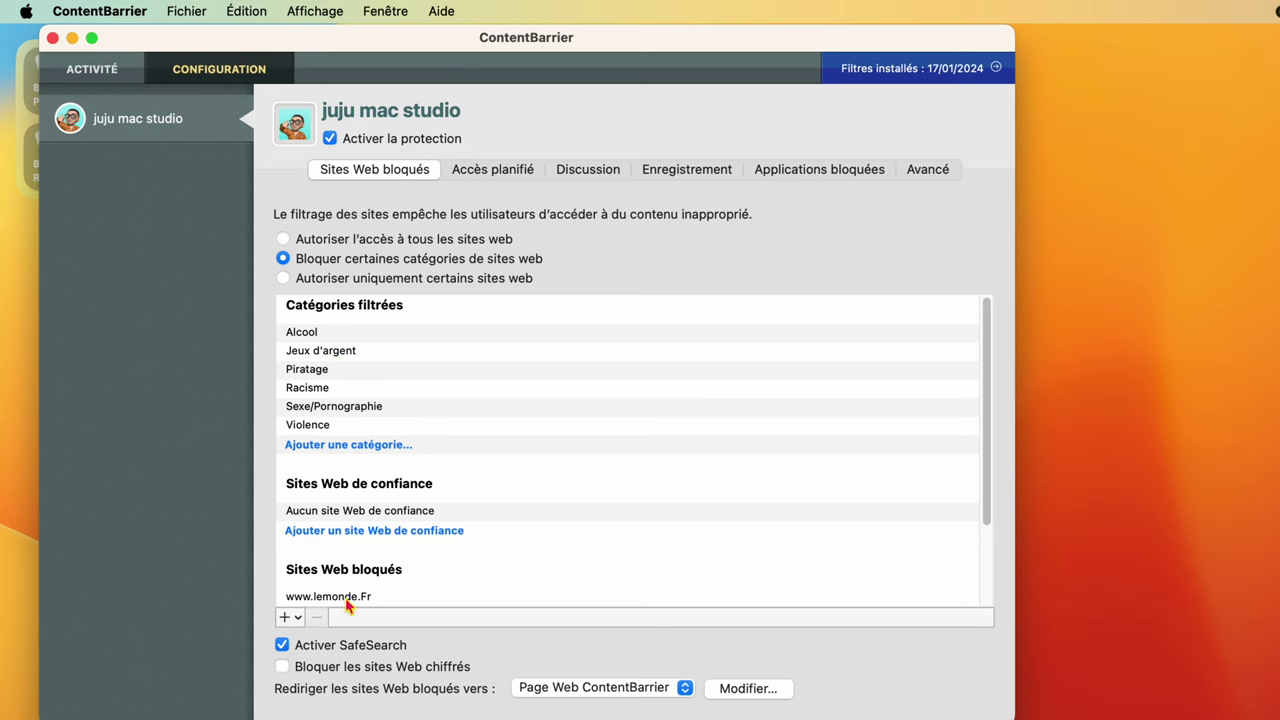
scroll(346, 598, "down", 1)
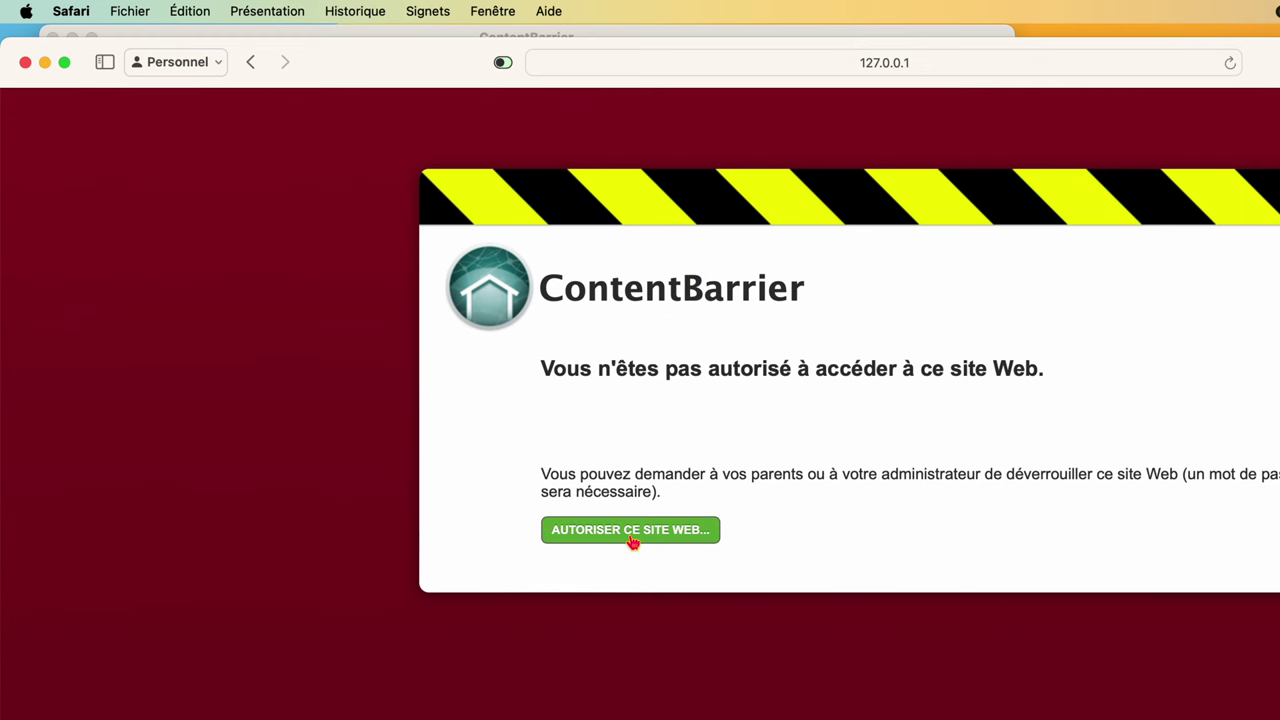
Unlock the entire lemonde.fr site from the blocked page in Safari, authorising the change with the administrator password
left_click(632, 530)
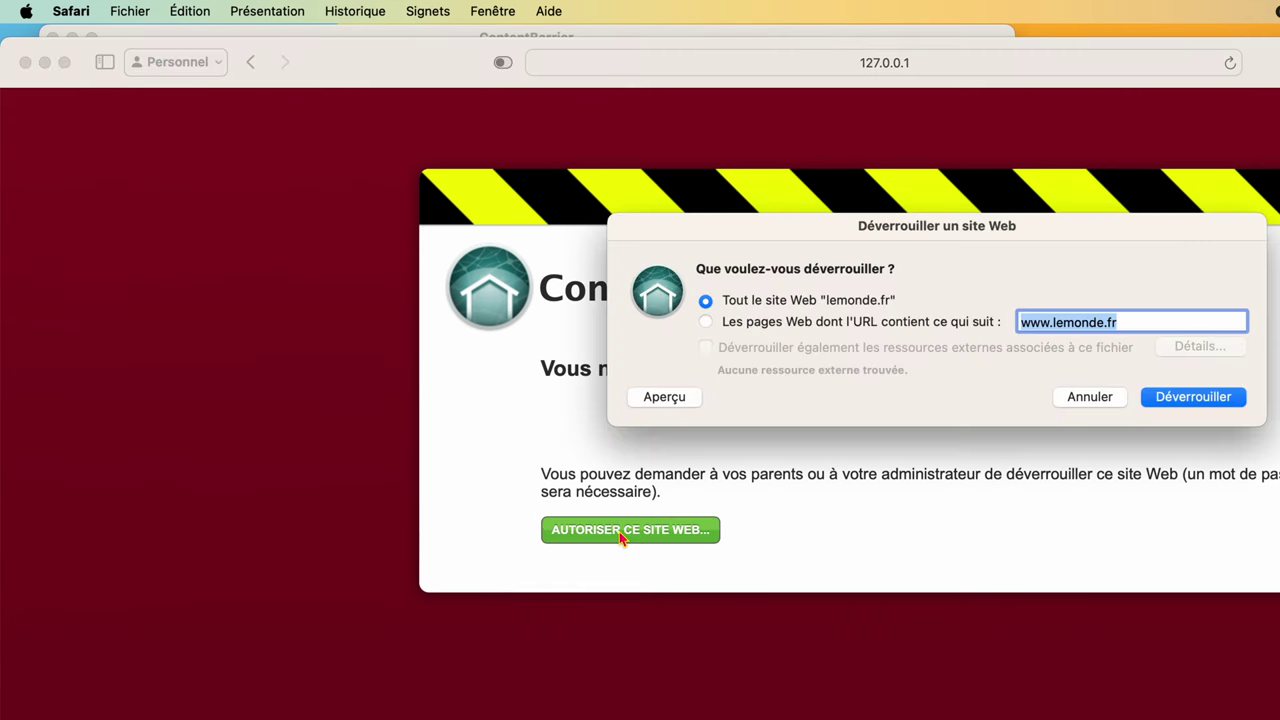
left_click(1217, 404)
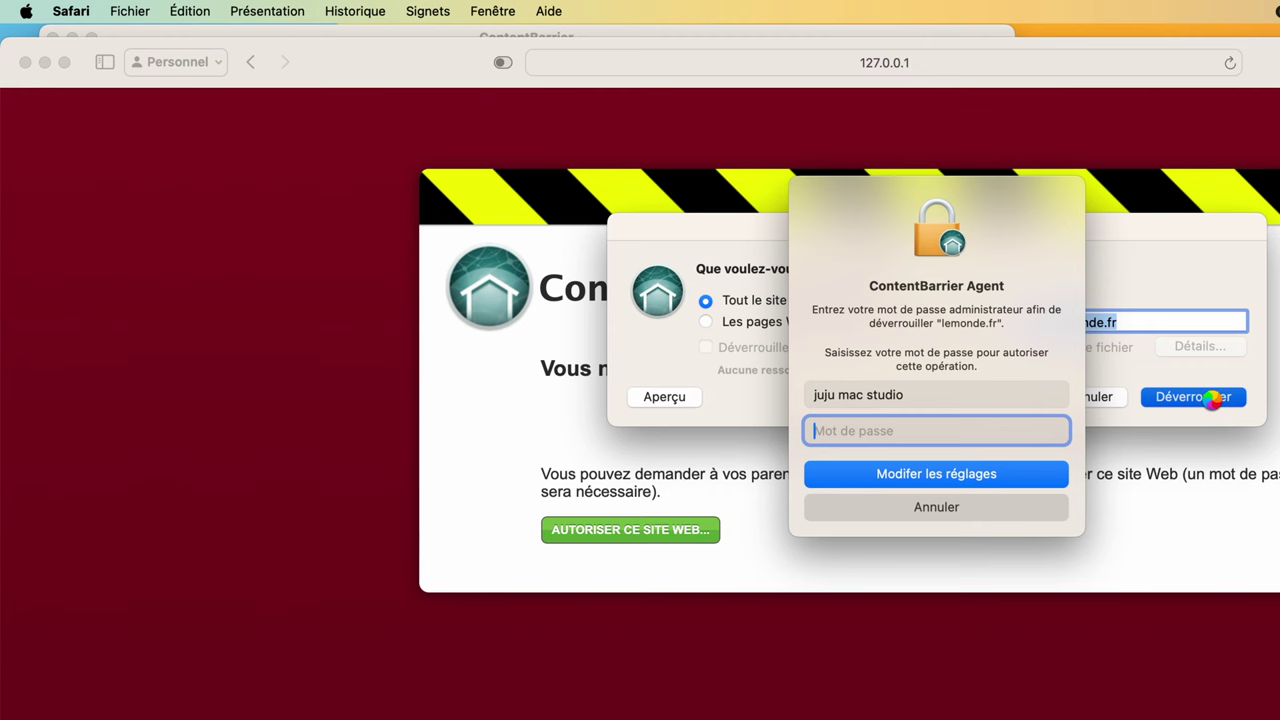
type("••••")
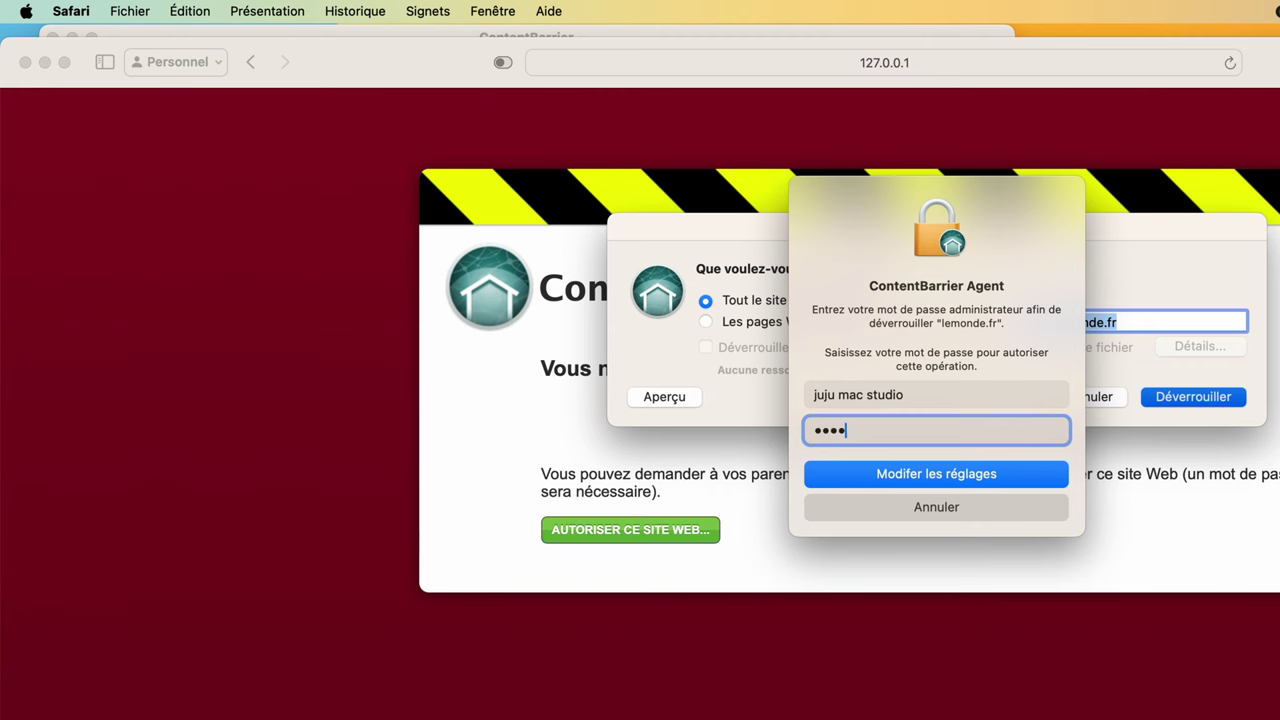
key("Return")
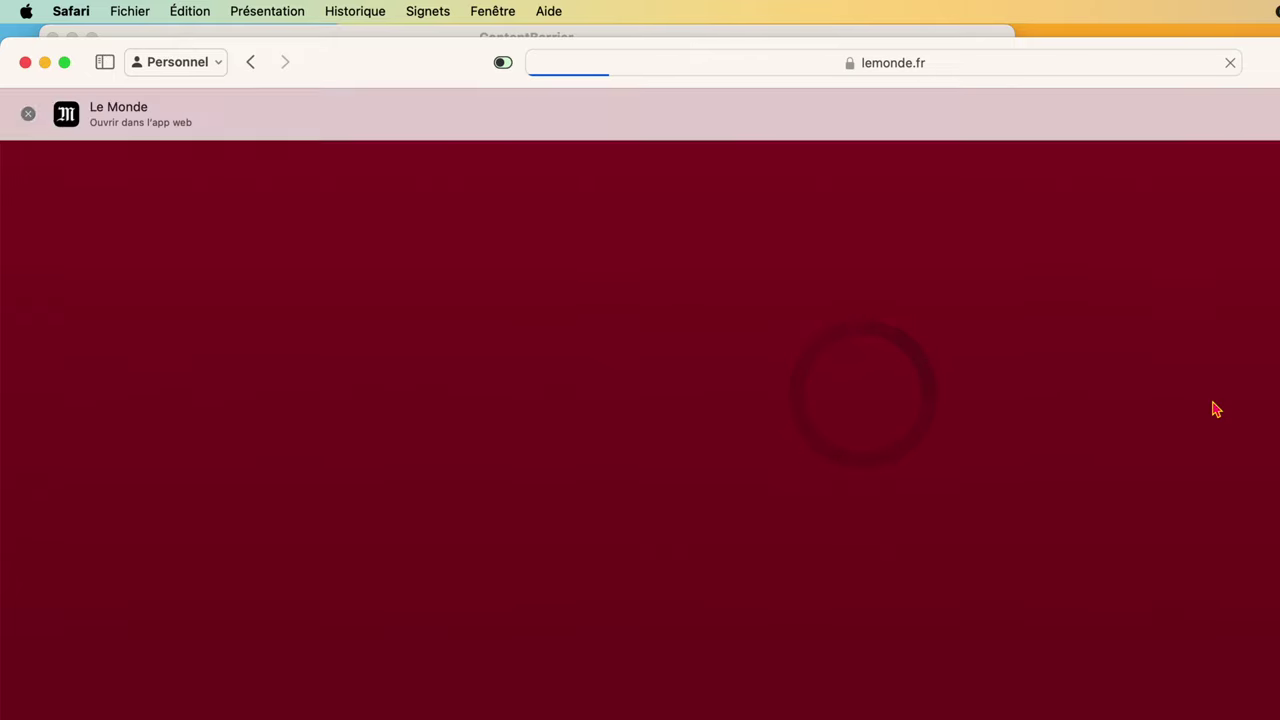
View ContentBarrier's chat filtering options and enable keystroke recording
left_click(586, 170)
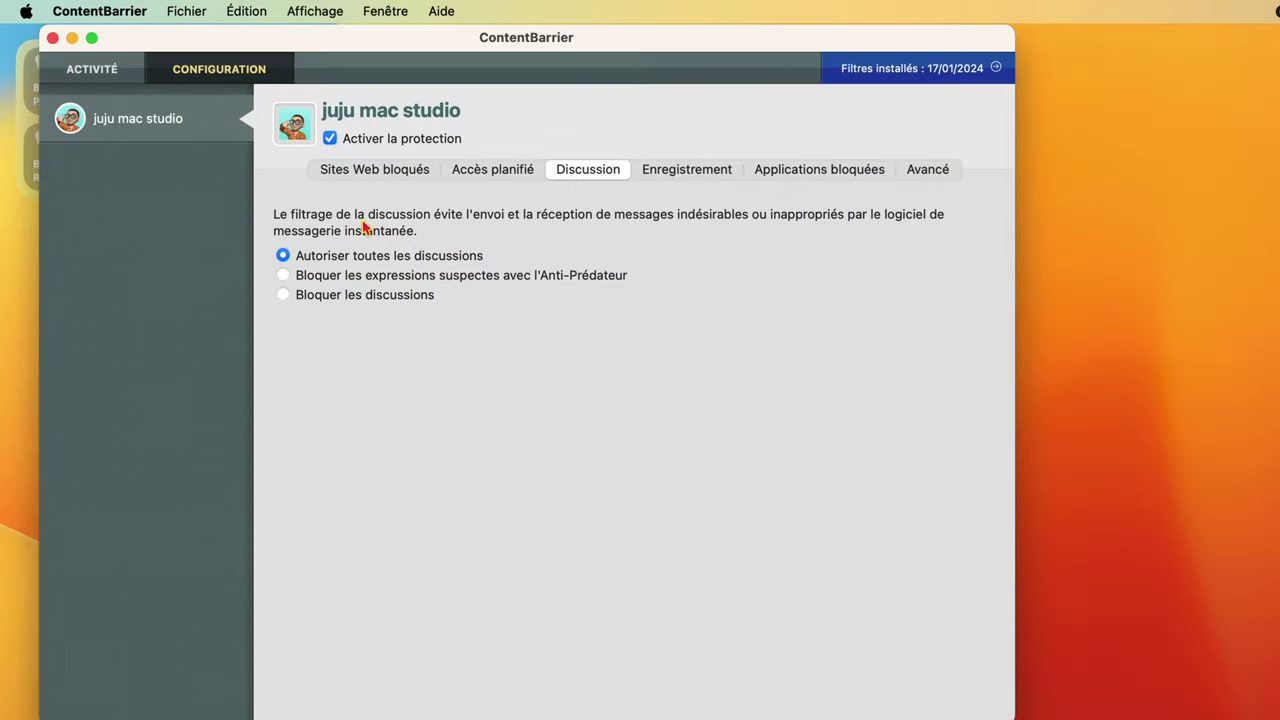
left_click(684, 176)
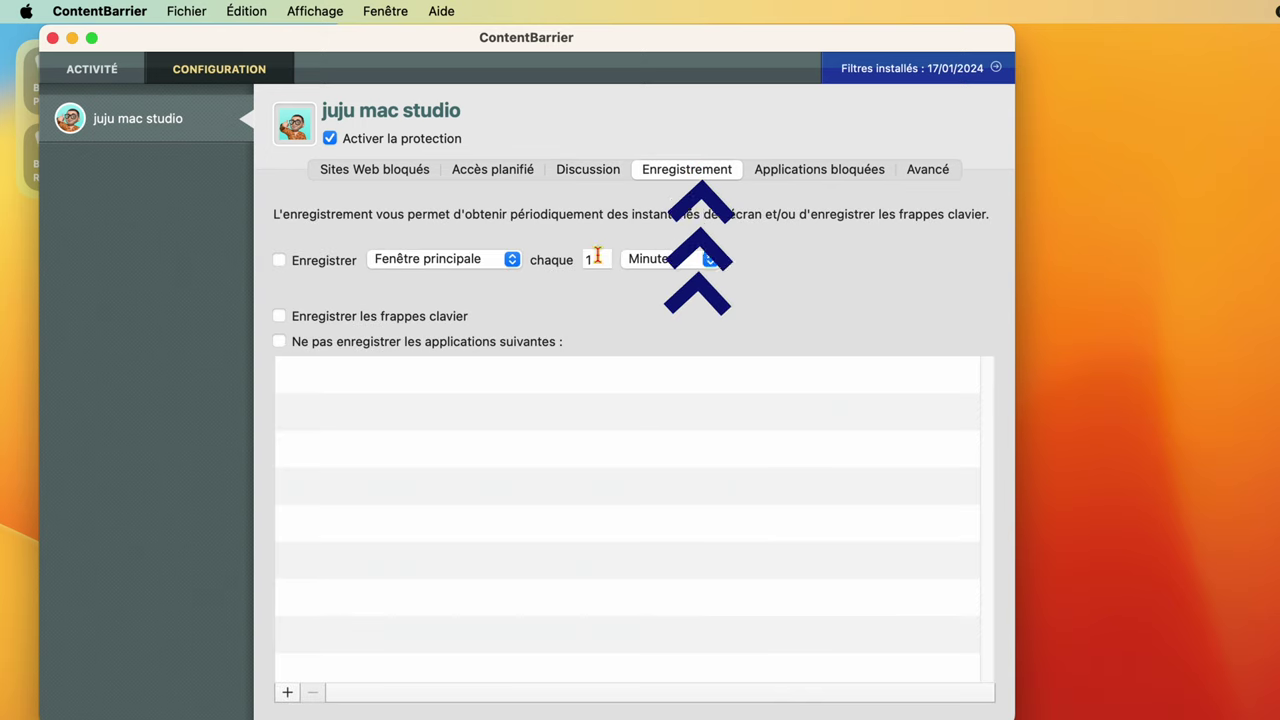
left_click(351, 313)
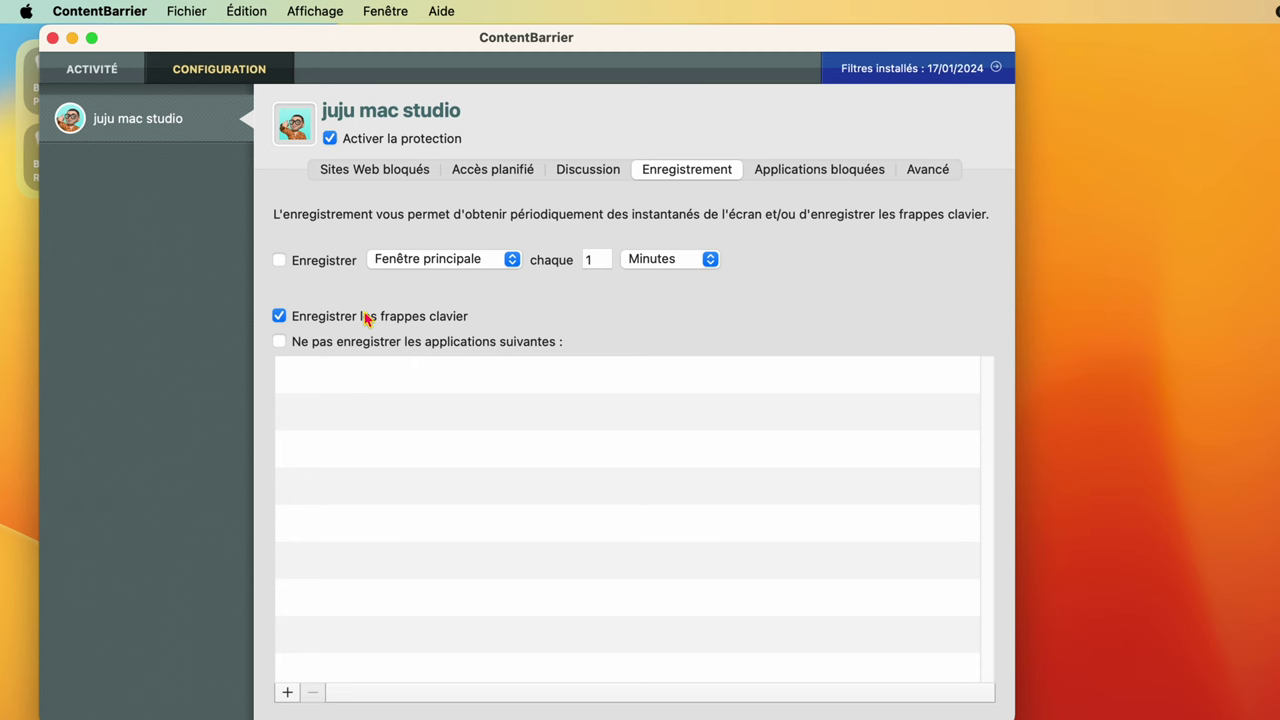
View ContentBarrier's blocked applications and advanced protection settings
left_click(812, 171)
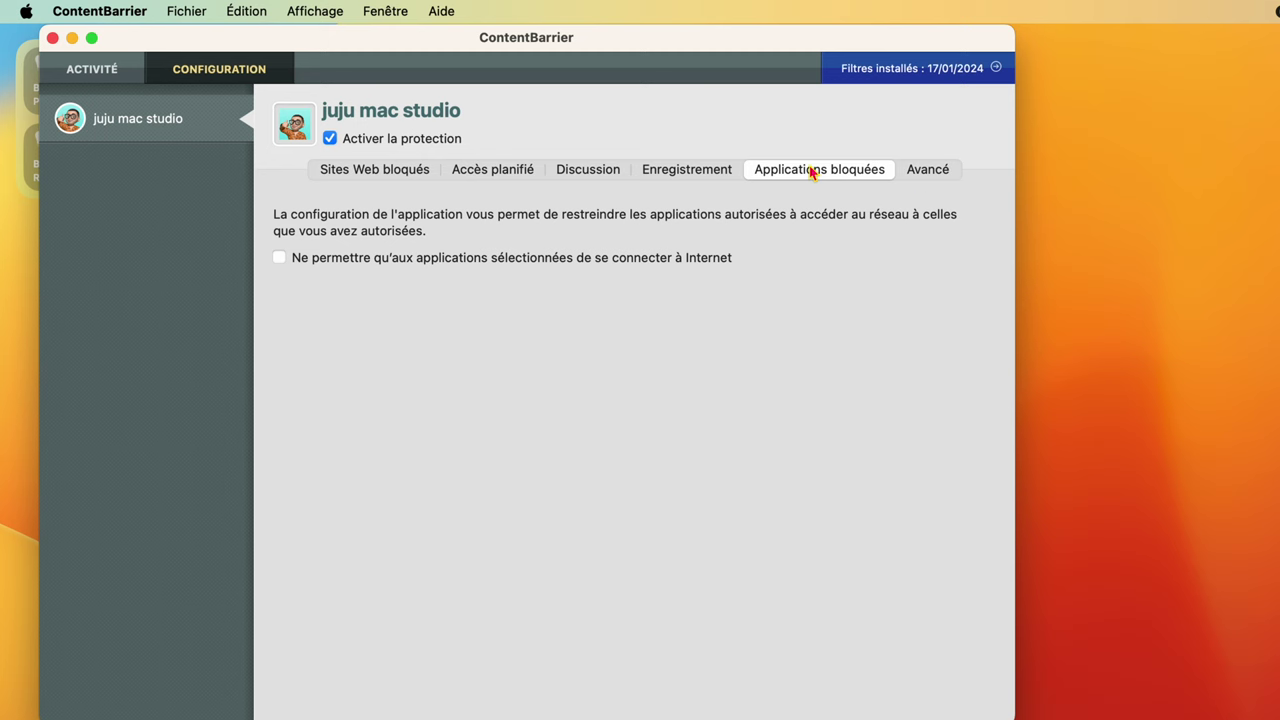
left_click(920, 174)
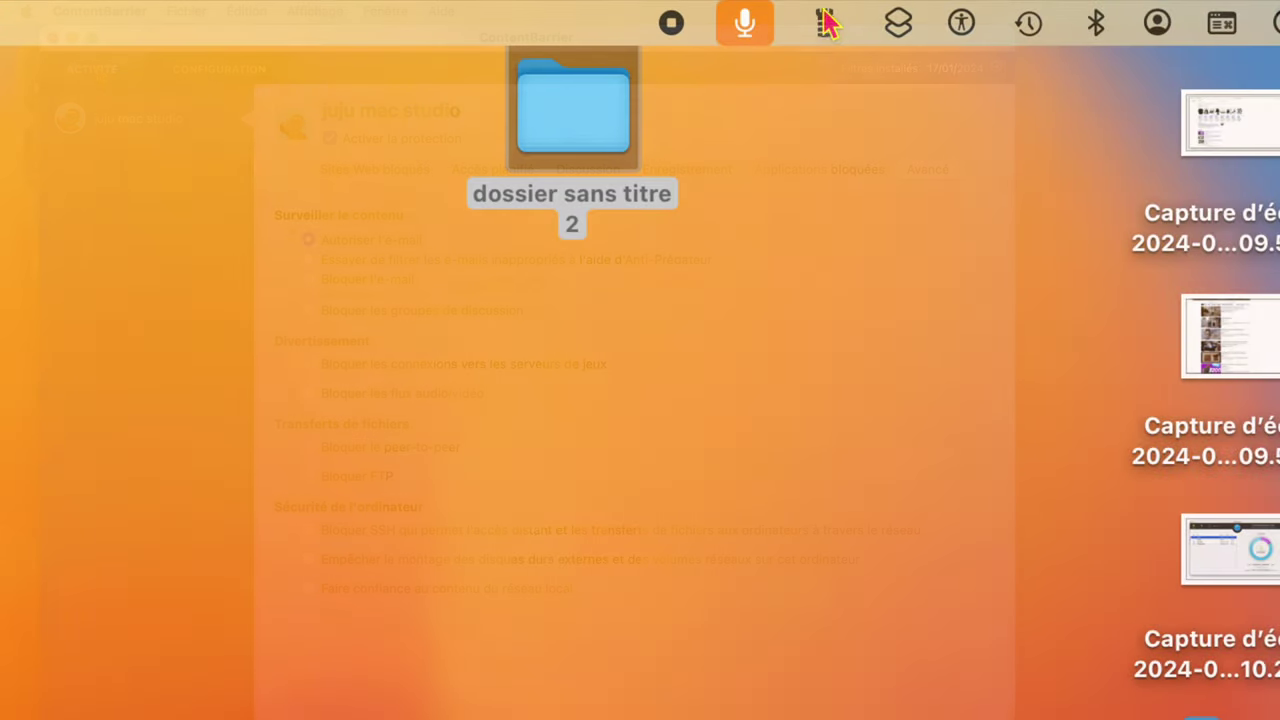
Show the list of installed Intego programs and look at the NetUpdate options
left_click(824, 22)
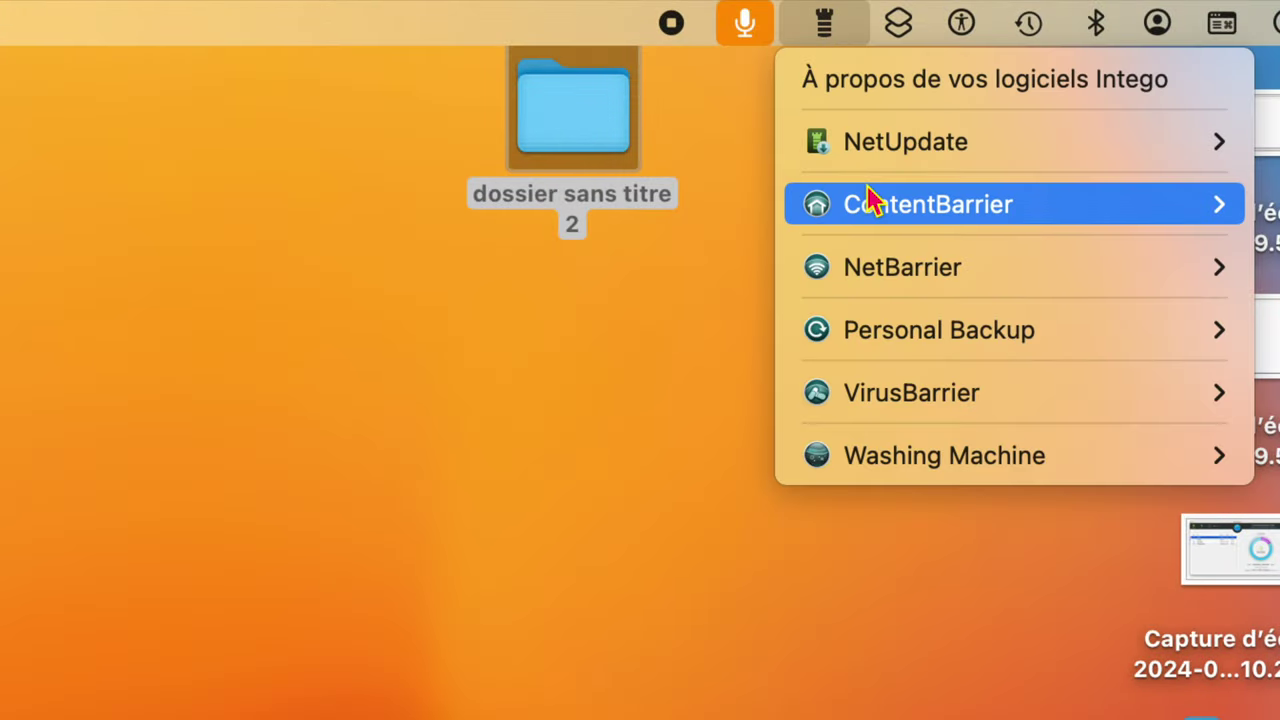
mouse_move(867, 195)
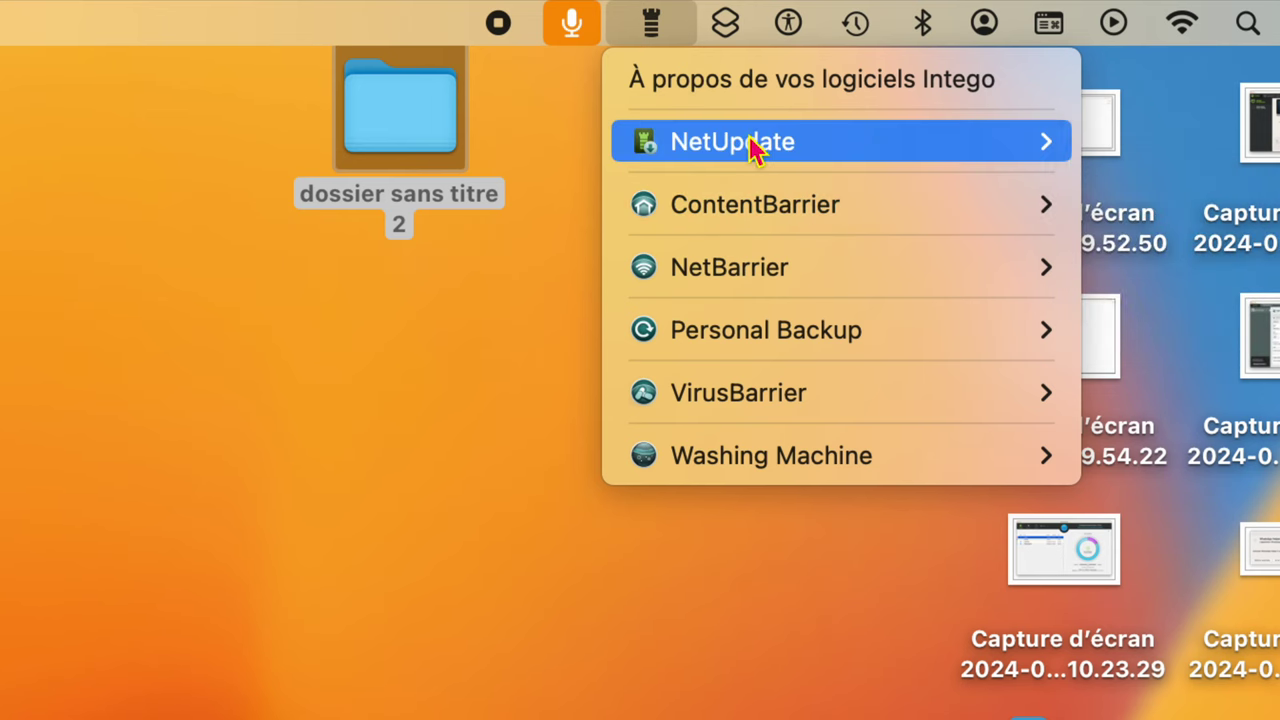
mouse_move(752, 146)
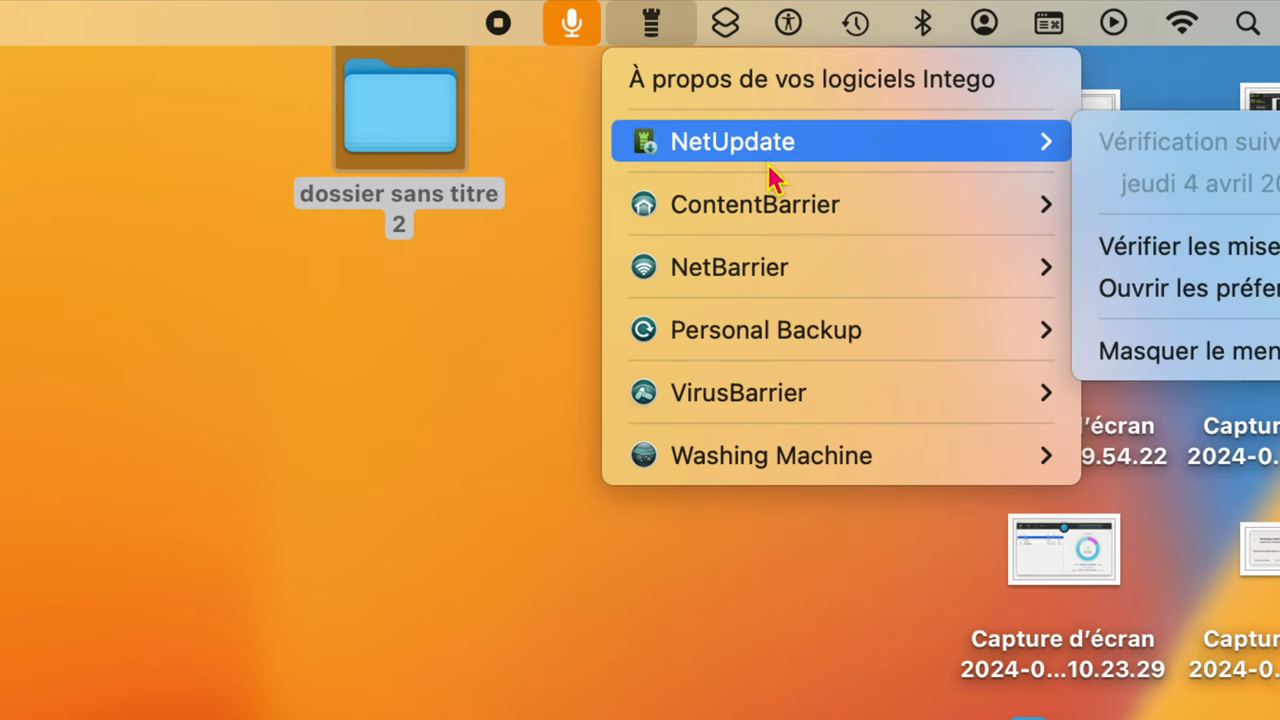